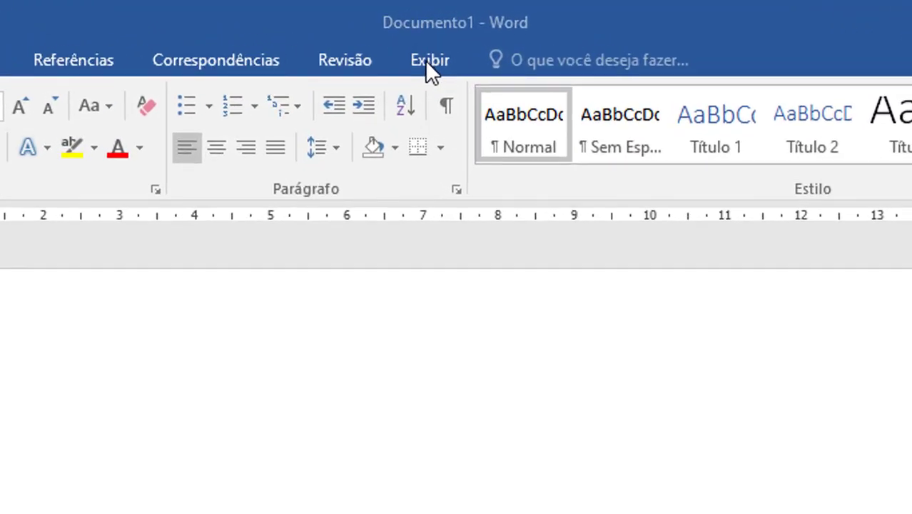
Step: Hide and re-show the ruler from the display options, then return to the Home formatting options
left_click(428, 63)
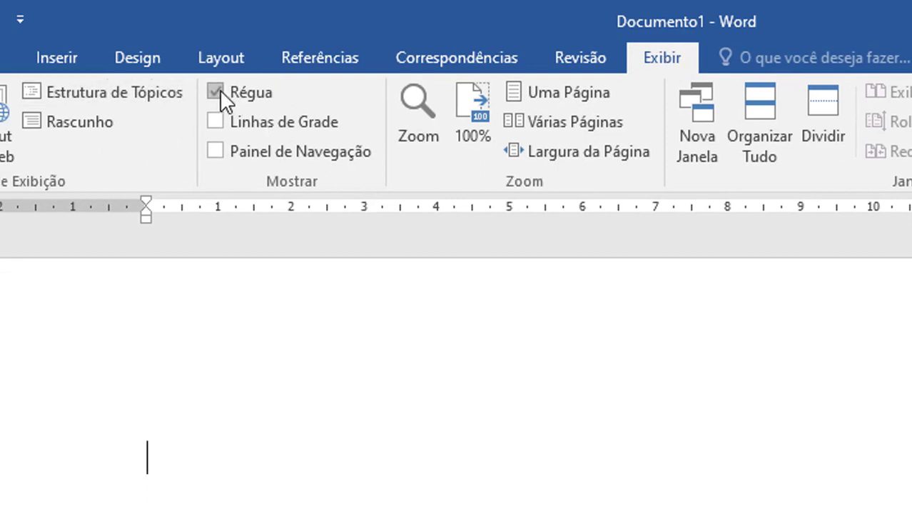
left_click(220, 91)
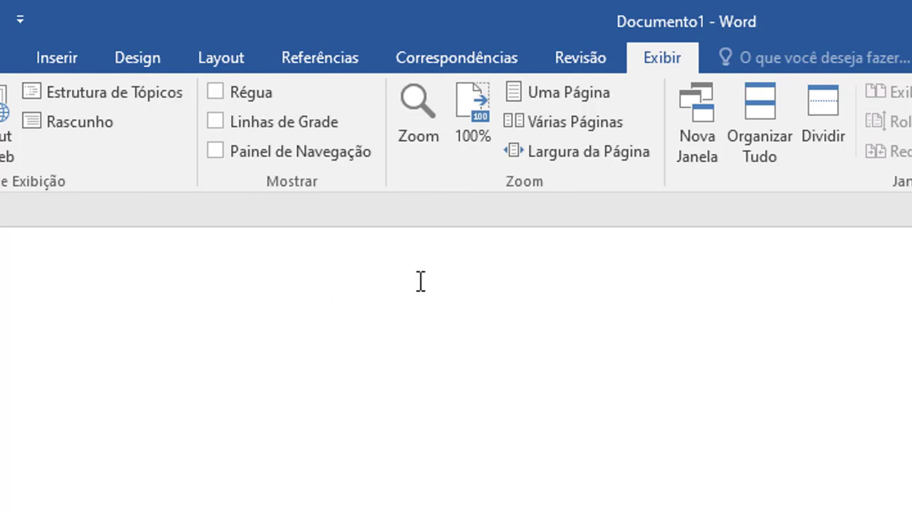
left_click(229, 94)
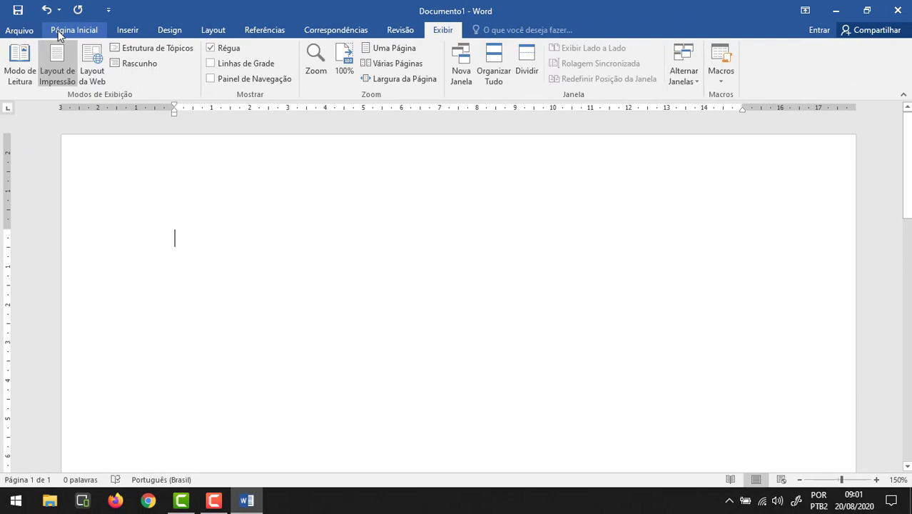
left_click(57, 30)
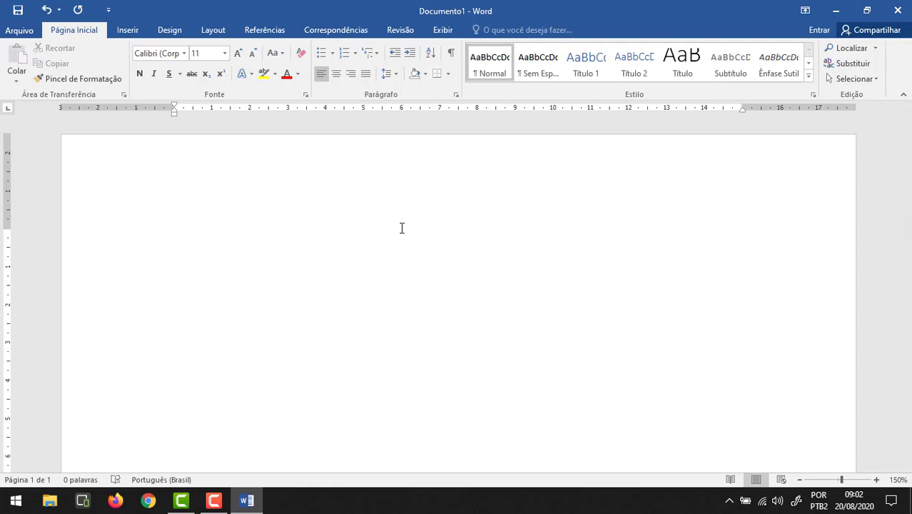
Step: Generate Portuguese sample paragraphs with =RAND() and select all of the document text
type("=RA")
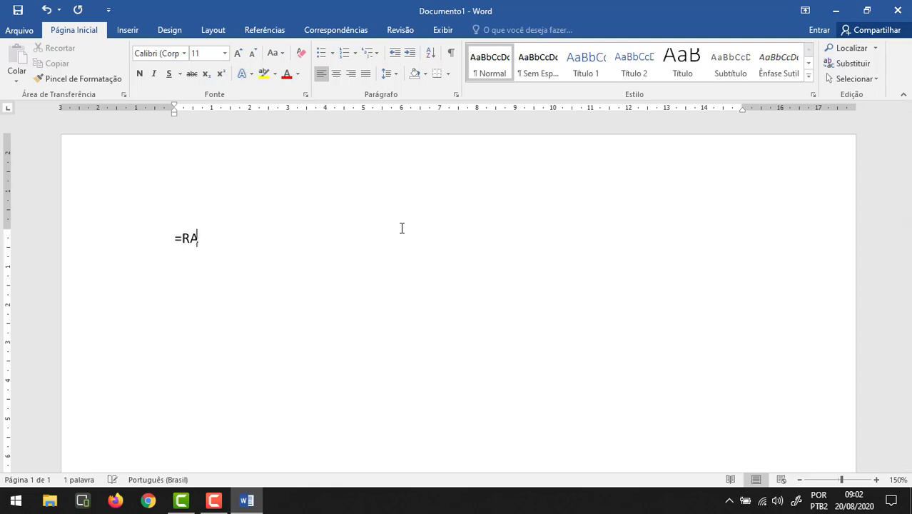
type("ND")
type("()")
key("Return")
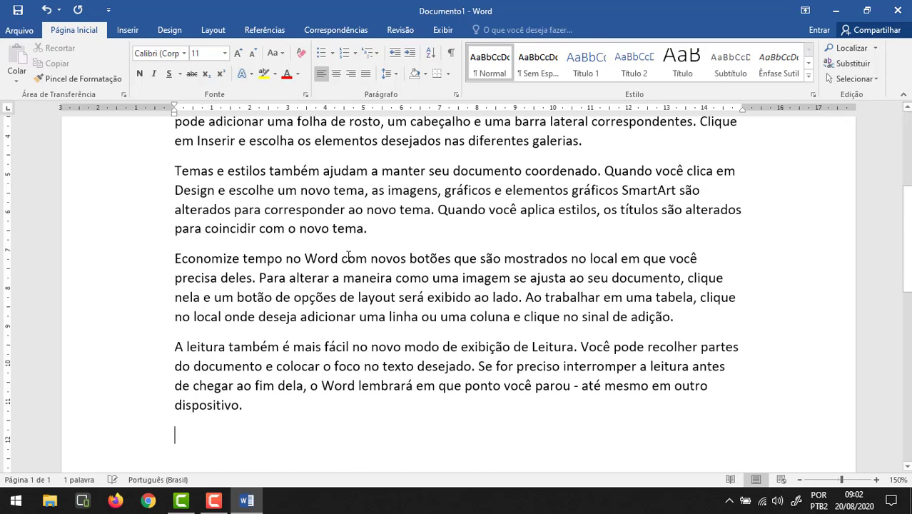
scroll(378, 236, "up", 5)
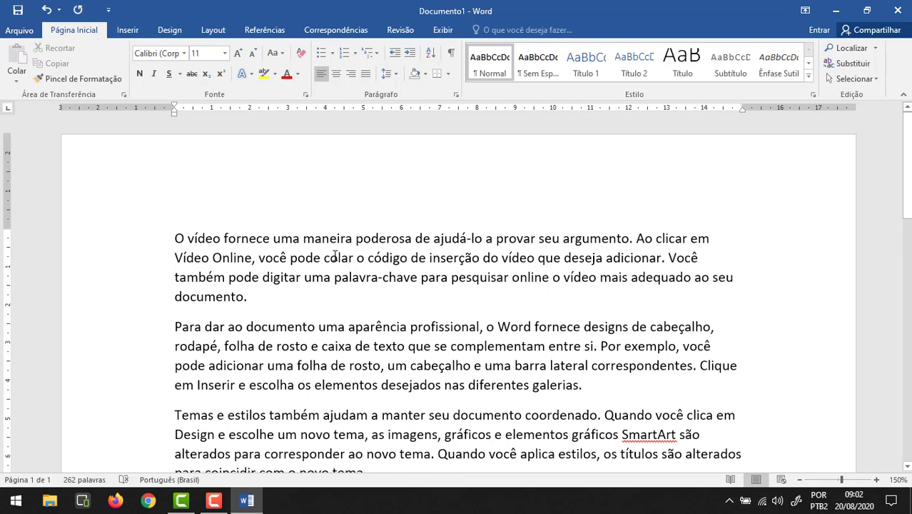
key("ctrl+a")
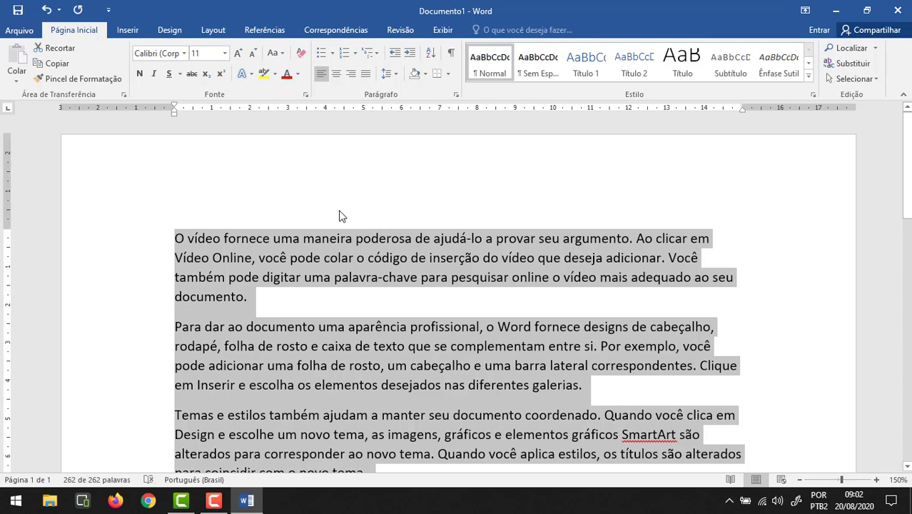
Step: Justify the five selected sample paragraphs, then deselect them and scroll through the result
left_click(366, 74)
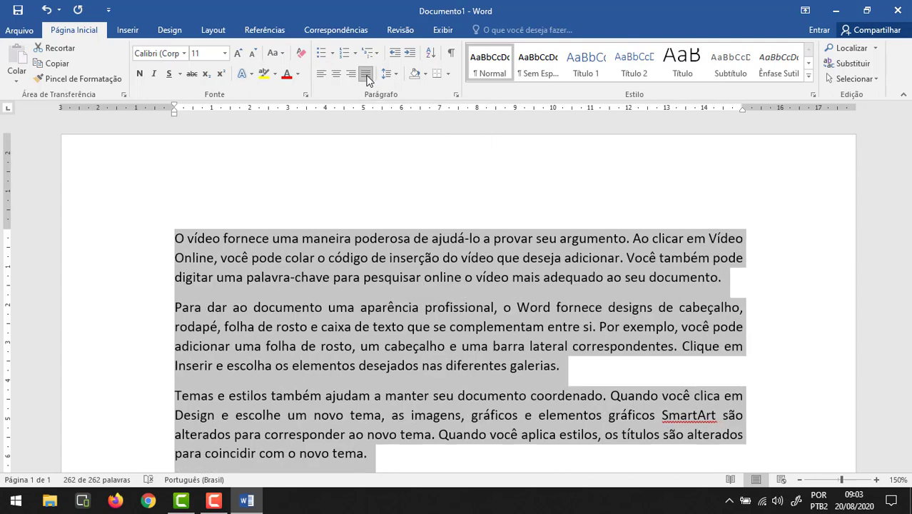
left_click(665, 238)
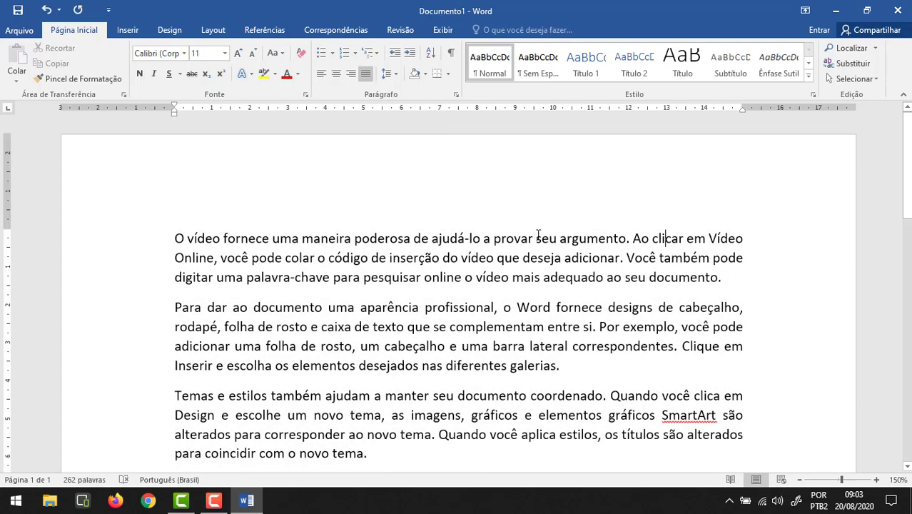
scroll(468, 321, "down", 4)
scroll(468, 321, "up", 4)
scroll(469, 309, "down", 3, "ctrl")
scroll(469, 308, "down", 4, "ctrl")
scroll(468, 308, "down", 3, "ctrl")
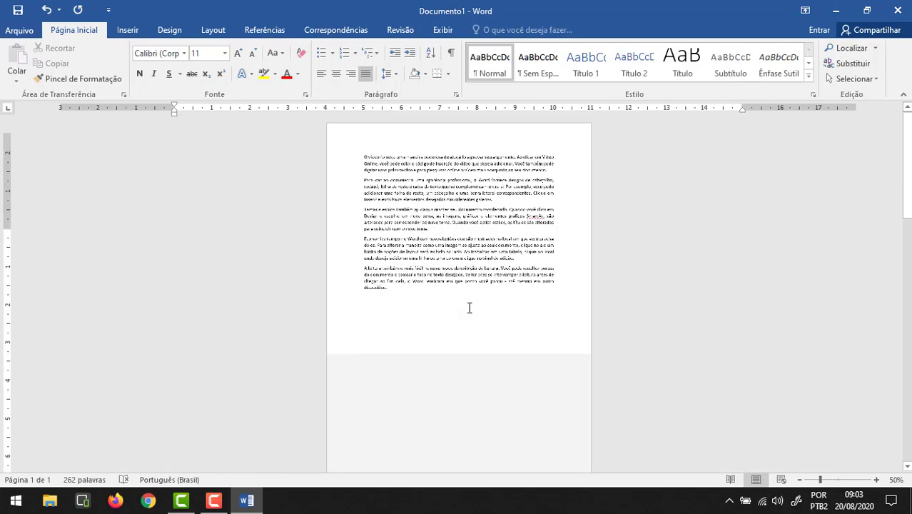
scroll(468, 308, "up", 1, "ctrl")
scroll(468, 307, "up", 1, "ctrl")
scroll(469, 307, "up", 1, "ctrl")
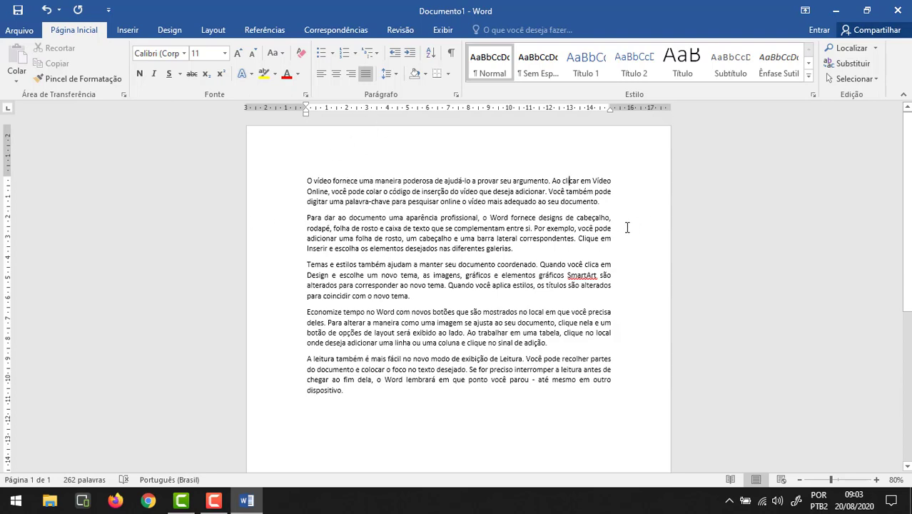
scroll(460, 421, "down", 4)
scroll(417, 451, "down", 3)
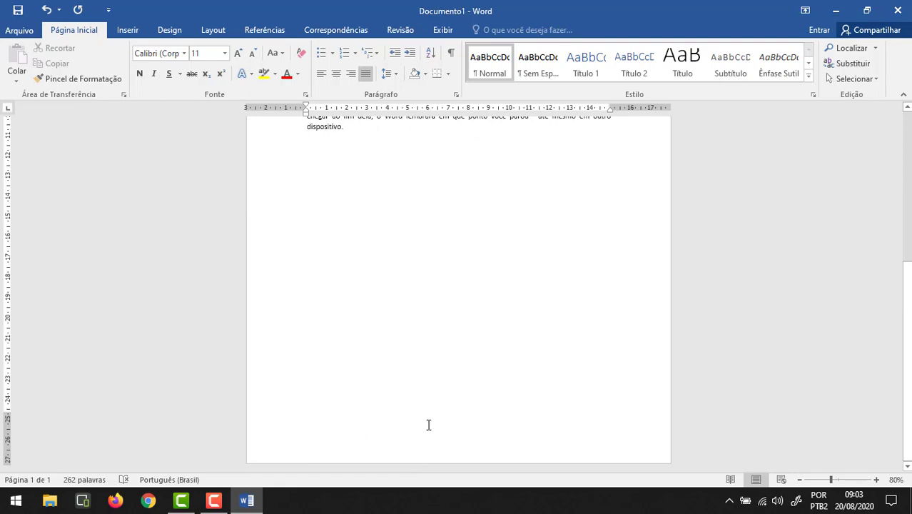
scroll(427, 424, "up", 2)
scroll(427, 423, "up", 3)
scroll(427, 443, "up", 2)
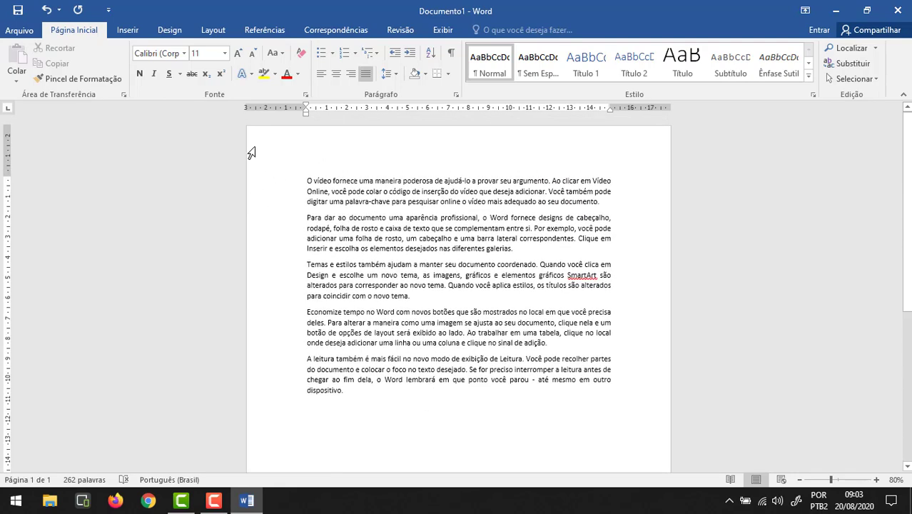
scroll(413, 147, "up", 3, "ctrl")
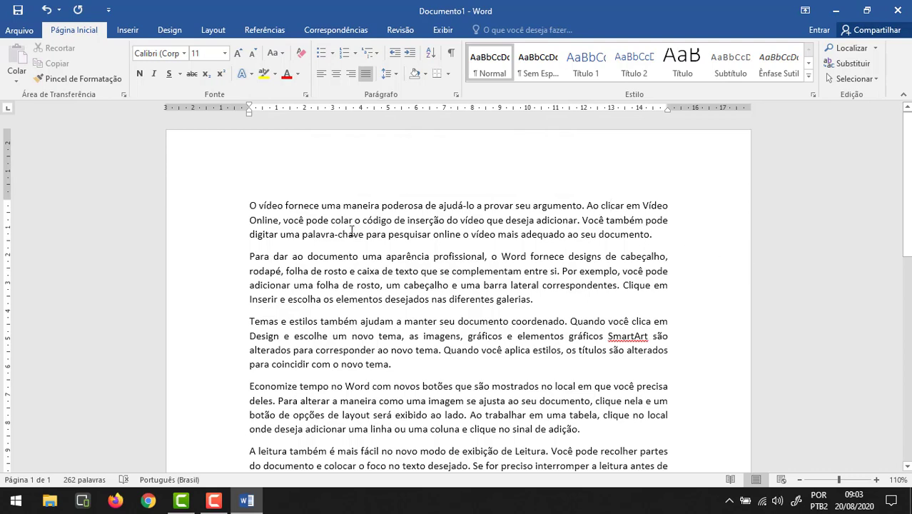
scroll(353, 229, "up", 1, "ctrl")
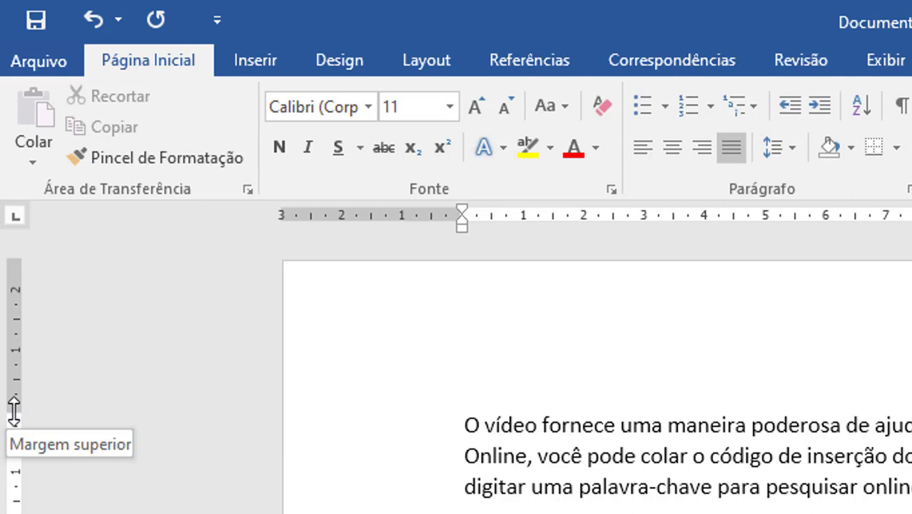
Step: Move the top page margin up and back down, then shift the right page margin
left_click_drag(12, 410, 16, 399)
mouse_move(16, 373)
left_mouse_down()
mouse_move(20, 277)
mouse_move(18, 316)
left_mouse_up()
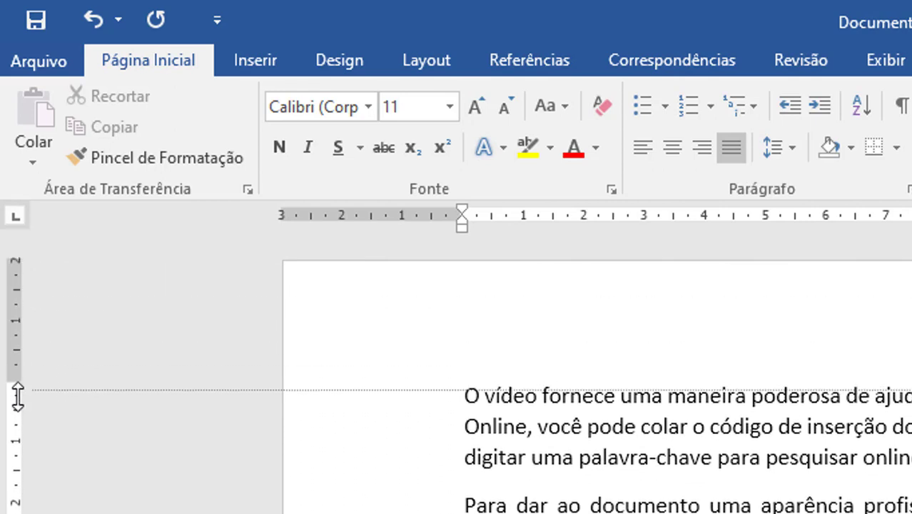
mouse_move(18, 316)
left_mouse_down()
mouse_move(22, 419)
mouse_move(30, 240)
mouse_move(16, 285)
mouse_move(19, 236)
mouse_move(17, 288)
left_mouse_up()
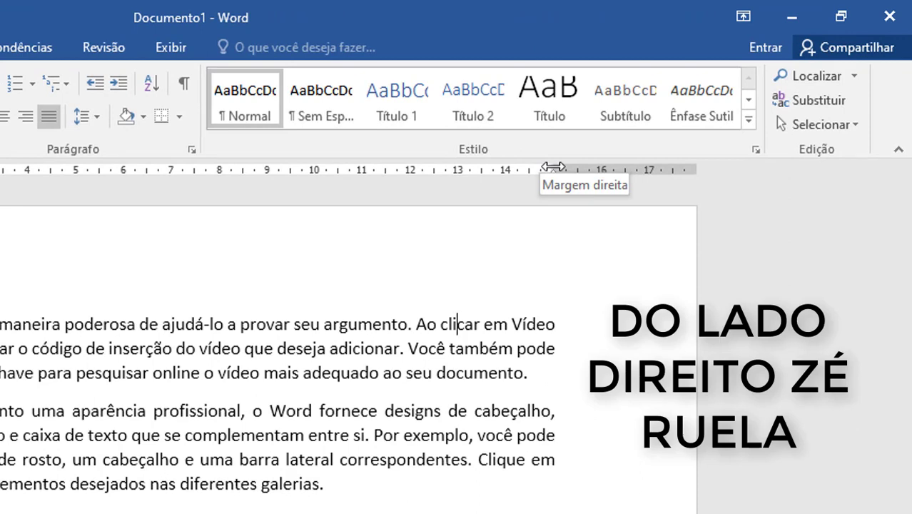
mouse_move(553, 167)
left_mouse_down()
mouse_move(604, 186)
mouse_move(559, 186)
mouse_move(607, 195)
mouse_move(591, 197)
left_mouse_up()
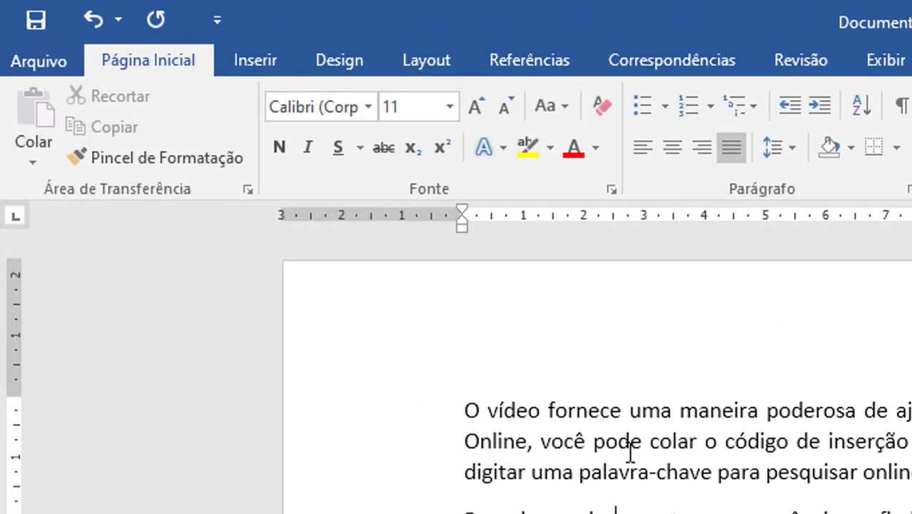
Step: Select all the text and indent every paragraph's first line about 3 cm
left_click(630, 451)
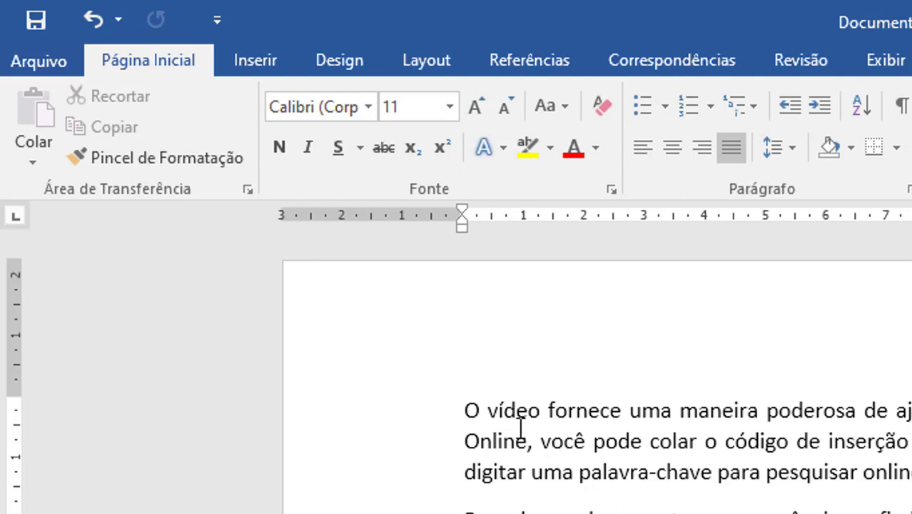
key("ctrl+a")
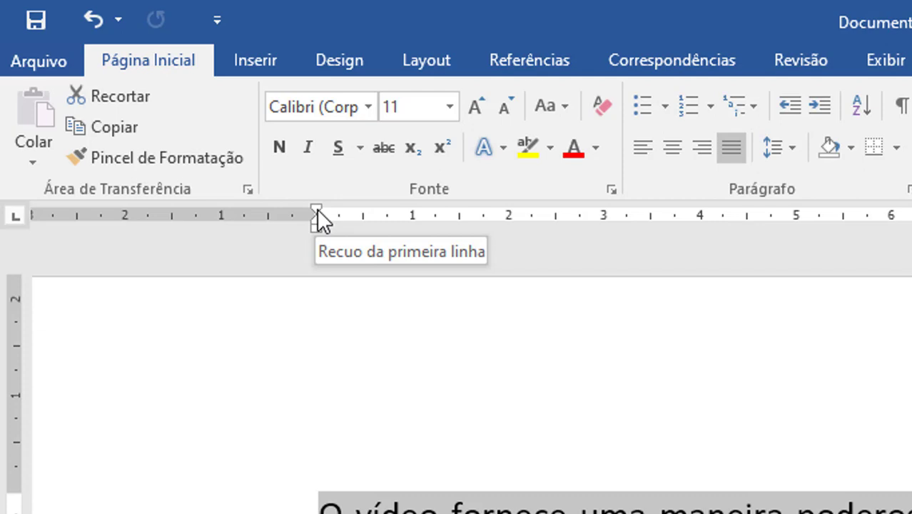
left_click_drag(317, 209, 361, 217)
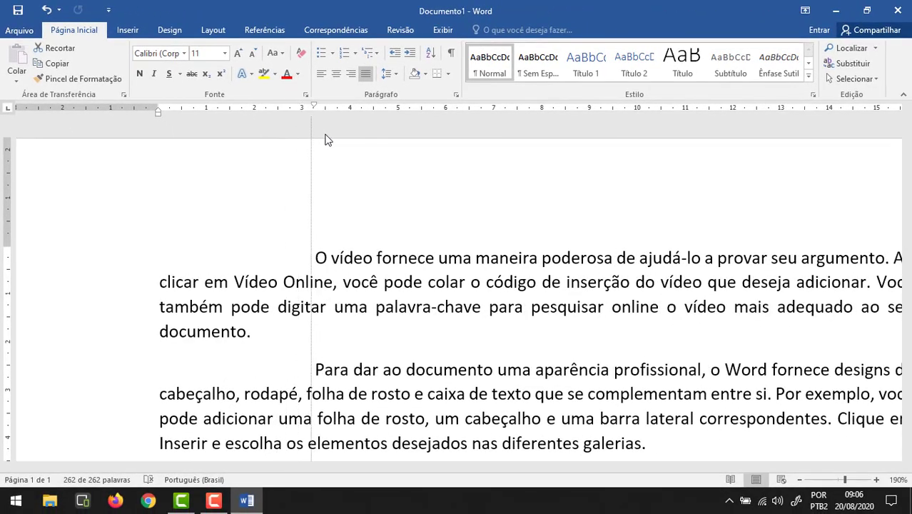
mouse_move(360, 216)
left_mouse_down()
mouse_move(377, 141)
mouse_move(303, 130)
left_mouse_up()
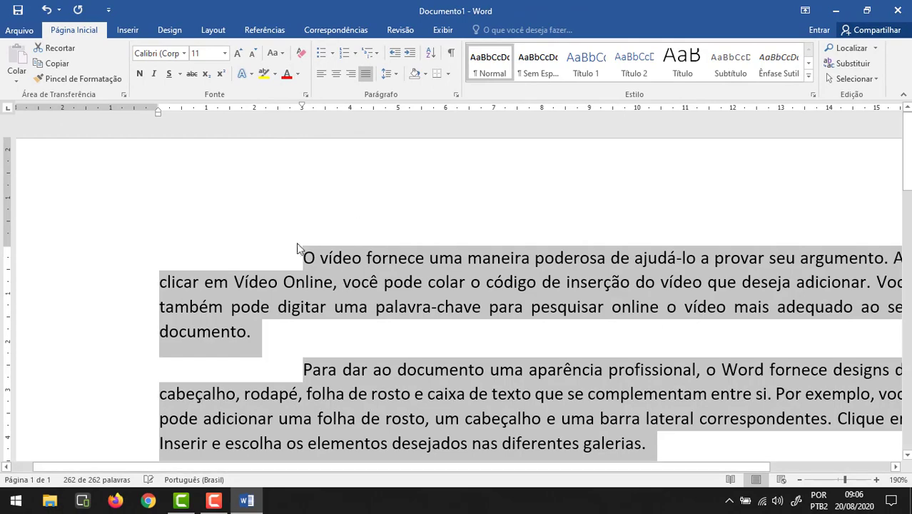
scroll(318, 246, "down", 3, "ctrl")
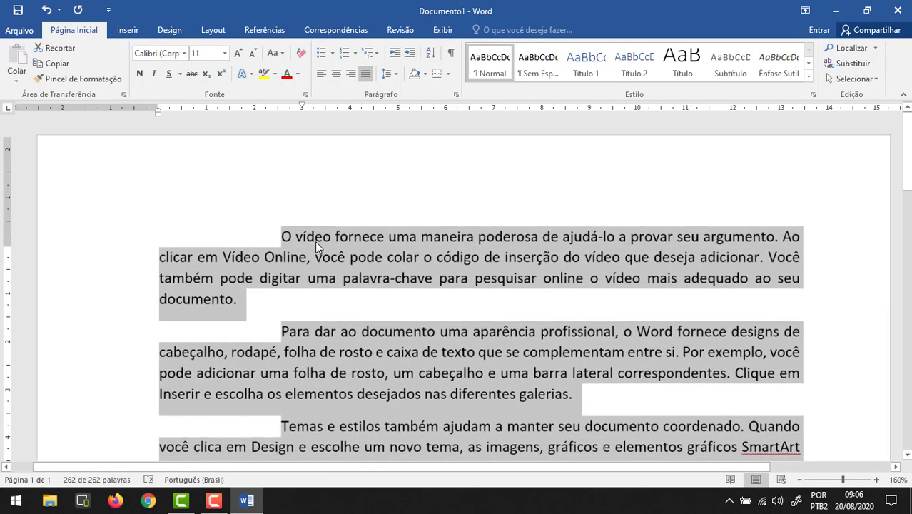
scroll(317, 246, "down", 3, "ctrl")
scroll(318, 246, "down", 1, "ctrl")
scroll(317, 243, "down", 5)
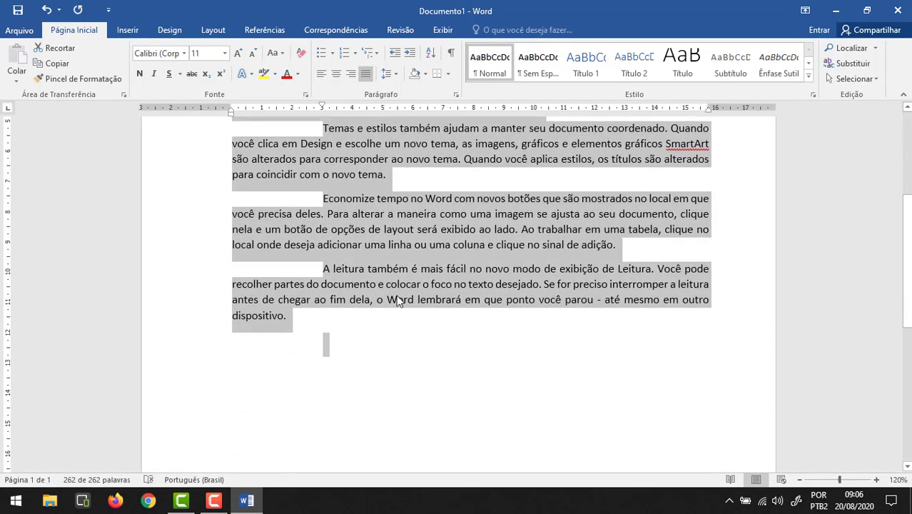
scroll(398, 311, "up", 5)
scroll(396, 306, "down", 1)
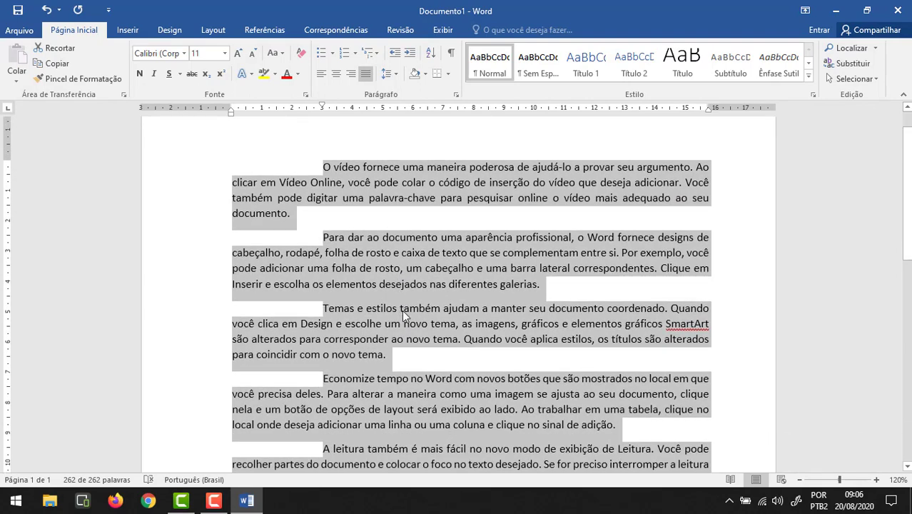
scroll(401, 309, "down", 1)
scroll(423, 312, "up", 1)
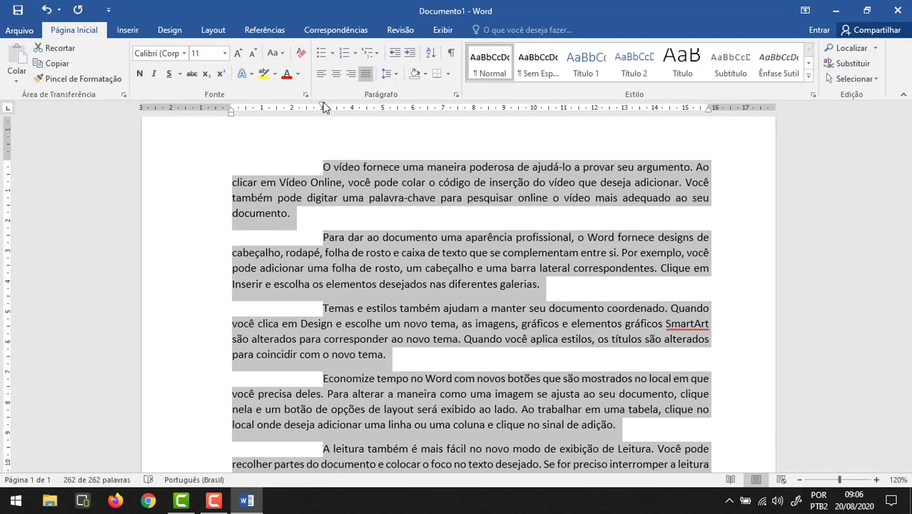
Step: Pull the first-line indent back to about 2 cm on the ruler
mouse_move(321, 107)
left_mouse_down()
mouse_move(293, 107)
mouse_move(490, 121)
left_mouse_up()
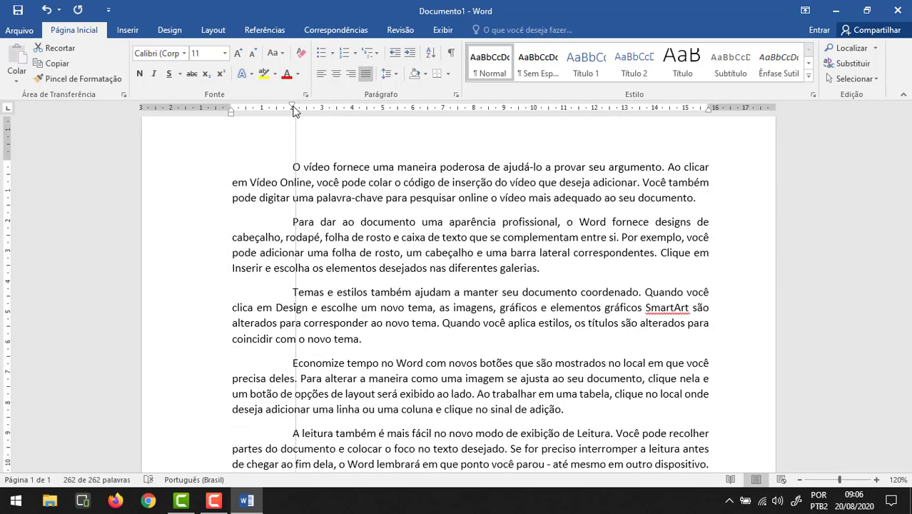
left_click_drag(491, 122, 292, 108)
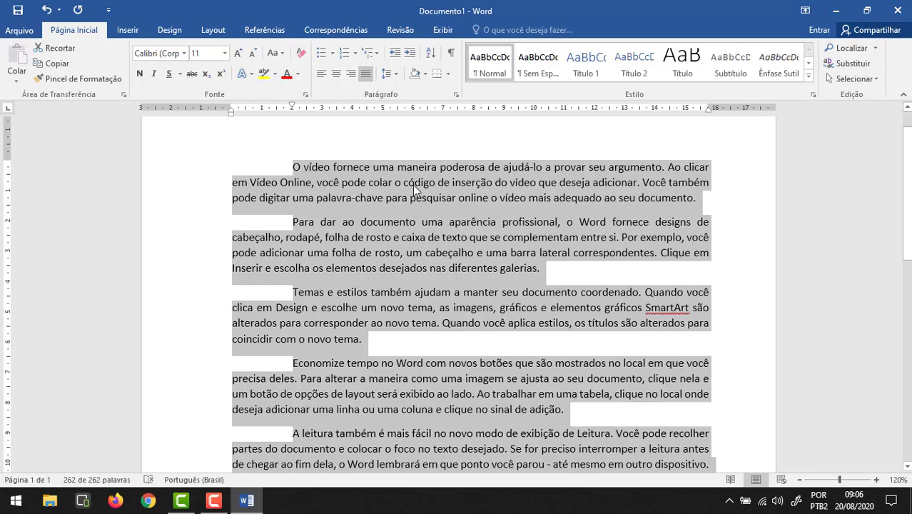
scroll(413, 189, "up", 2, "ctrl")
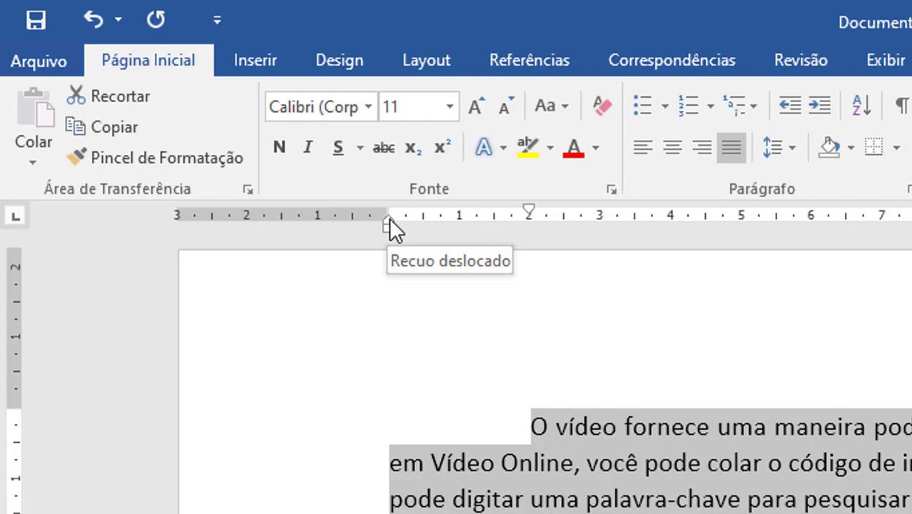
Step: Align the hanging indent with the first line so all lines start at 2 cm
mouse_move(389, 218)
left_mouse_down()
mouse_move(320, 119)
mouse_move(657, 126)
mouse_move(201, 127)
mouse_move(399, 143)
mouse_move(265, 107)
left_mouse_up()
key("ctrl+a")
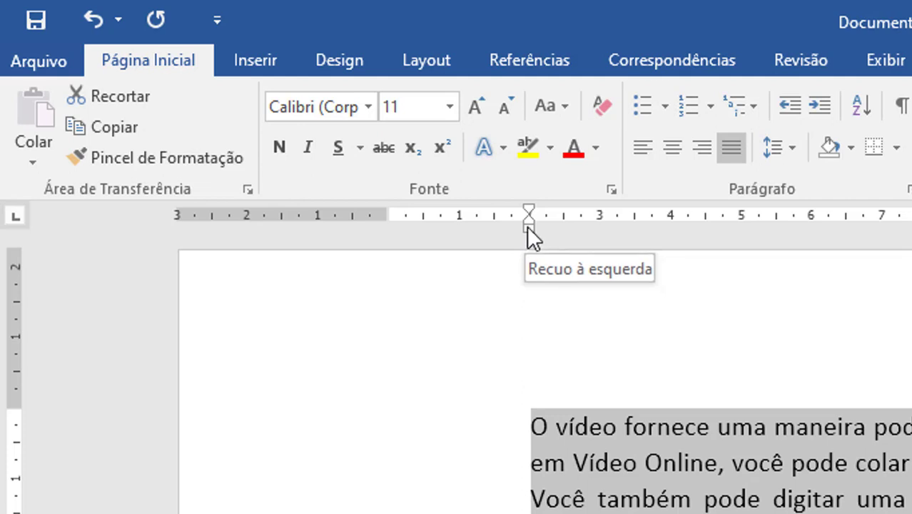
Step: Move the left indent far to the right so all lines begin near mid-page
mouse_move(526, 226)
left_mouse_down()
mouse_move(477, 132)
mouse_move(309, 136)
mouse_move(404, 152)
mouse_move(338, 135)
left_mouse_up()
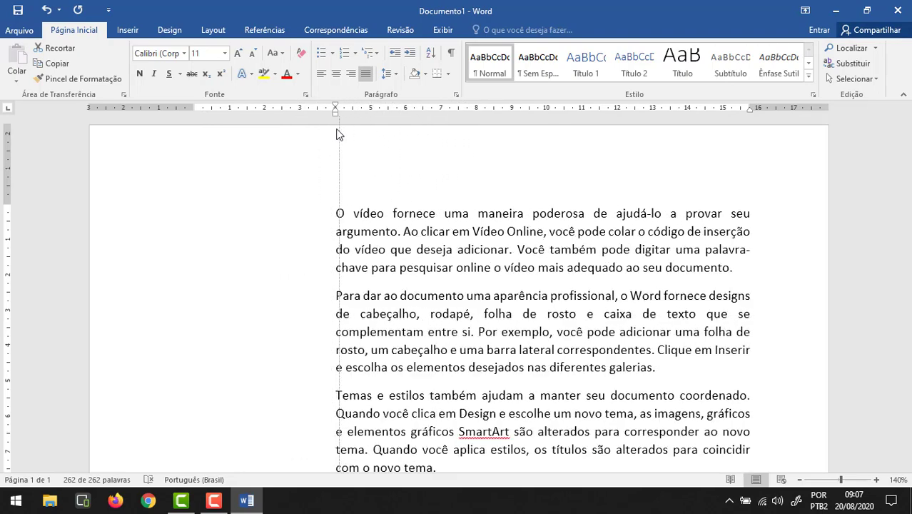
left_click_drag(339, 135, 371, 135)
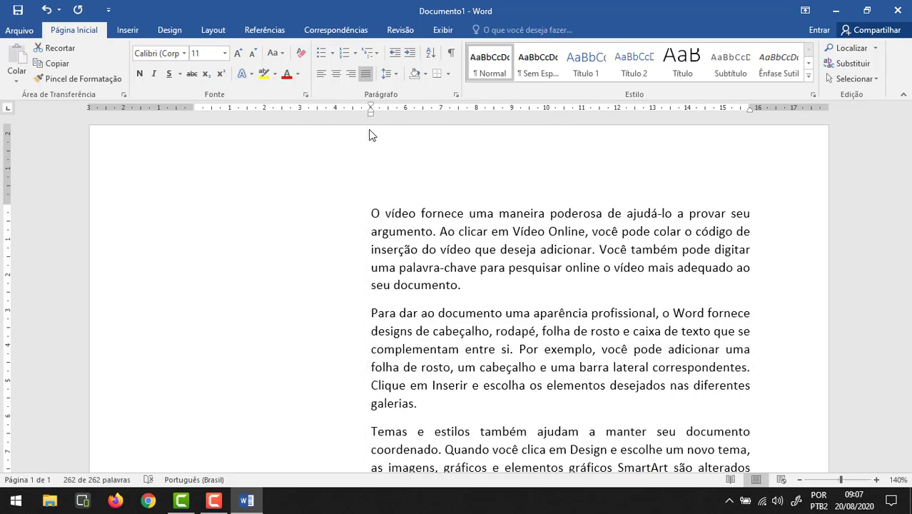
key("ctrl+a")
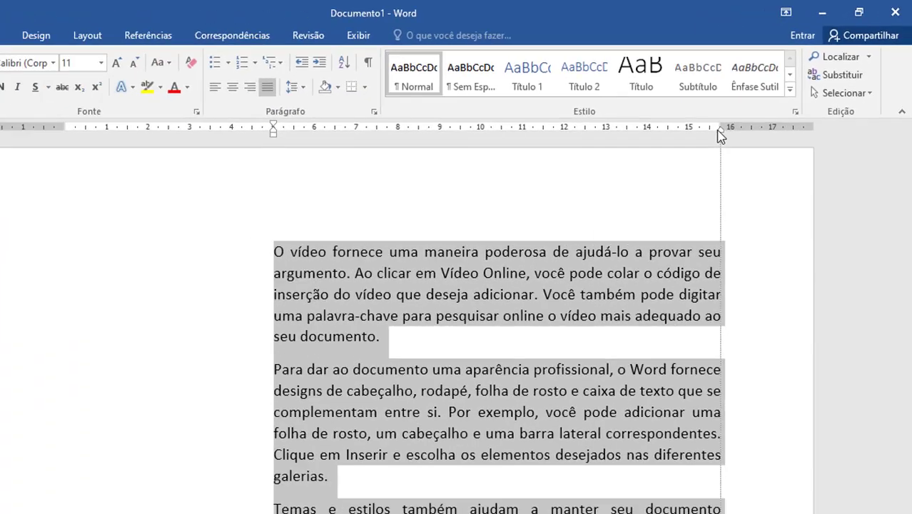
Step: Bring the right indent in to about 10 cm, leaving a narrow centred text column
mouse_move(586, 219)
left_mouse_down()
mouse_move(589, 116)
mouse_move(548, 115)
left_mouse_up()
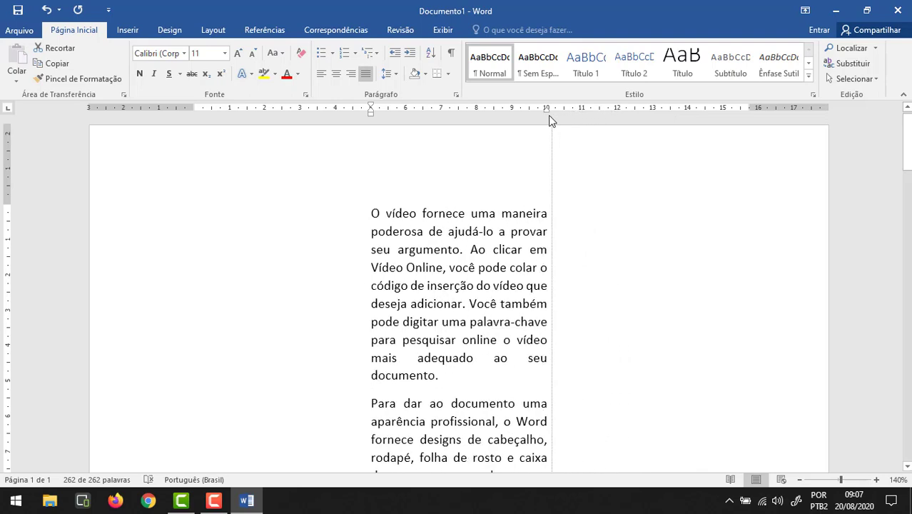
key("ctrl+a")
left_click(585, 213)
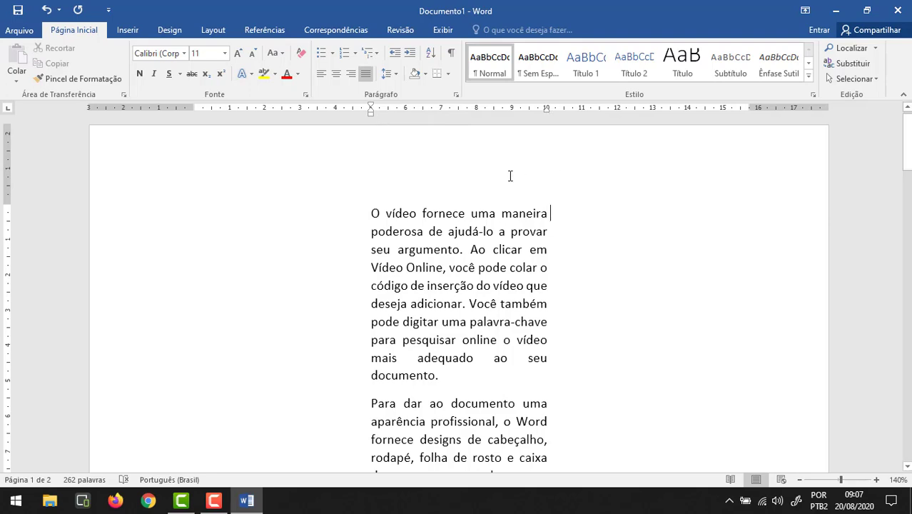
scroll(507, 177, "down", 4)
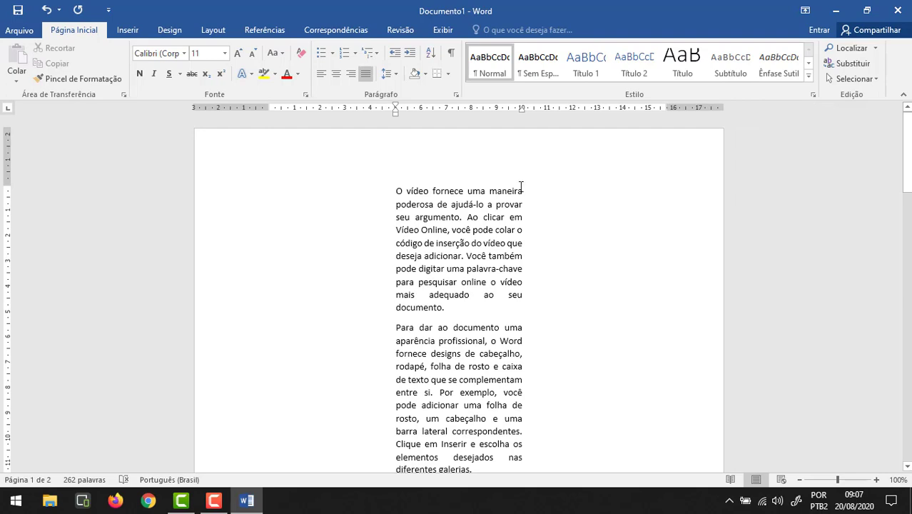
scroll(527, 194, "down", 2)
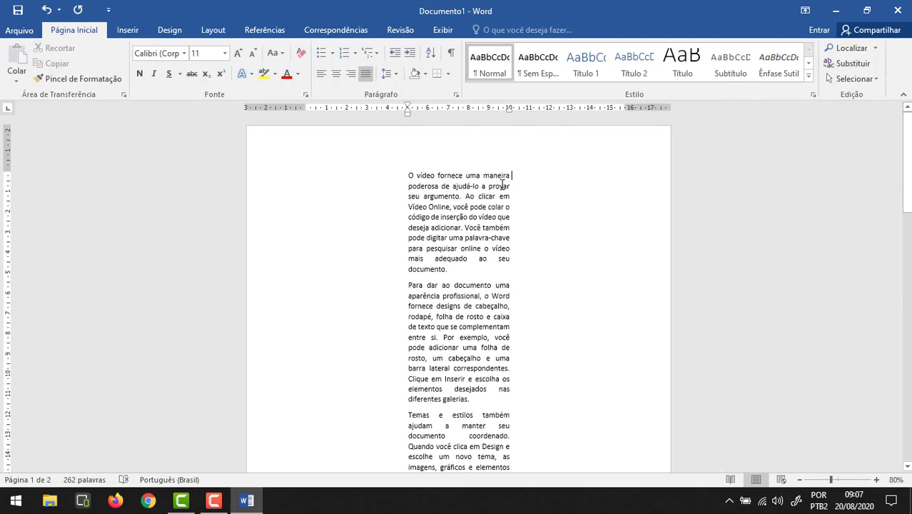
scroll(502, 185, "down", 1)
scroll(503, 187, "down", 2)
scroll(504, 188, "down", 2)
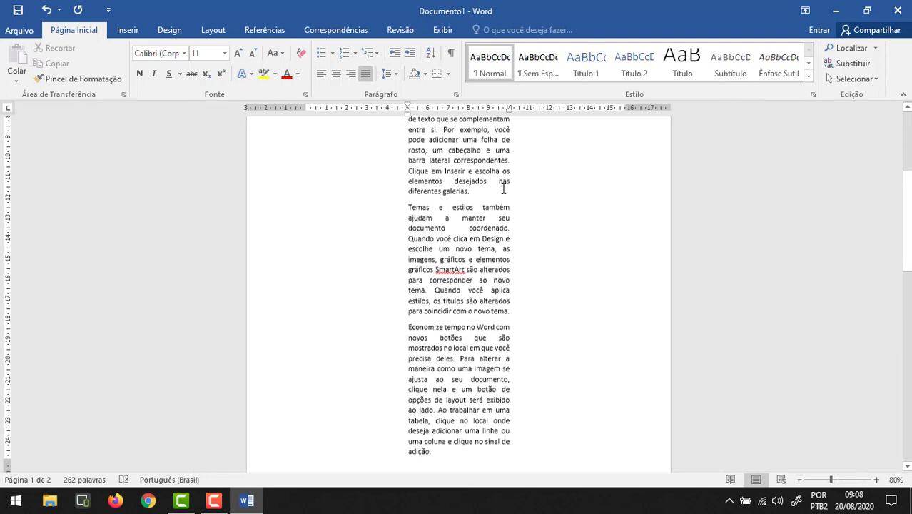
scroll(504, 189, "down", 4)
scroll(504, 193, "down", 5)
scroll(505, 189, "down", 4)
scroll(506, 193, "down", 1)
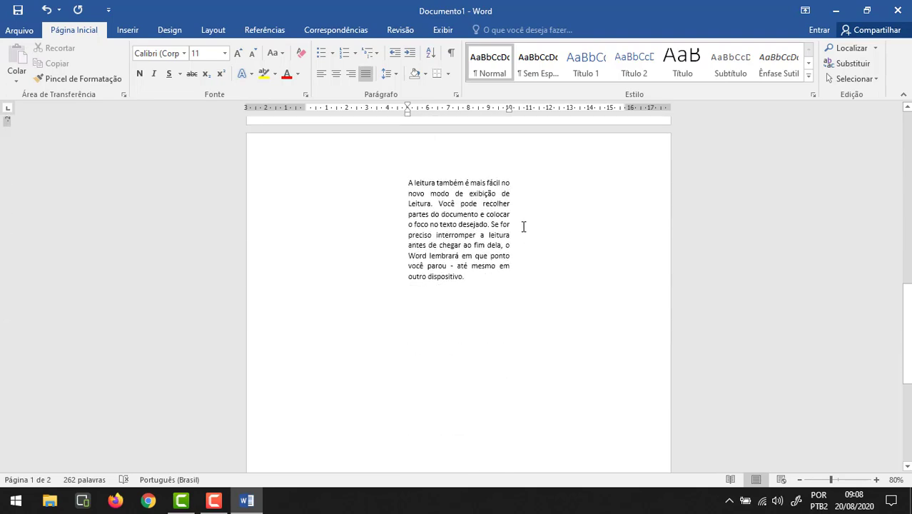
scroll(523, 225, "up", 3)
scroll(522, 226, "up", 5)
scroll(522, 226, "up", 10)
scroll(522, 225, "up", 2)
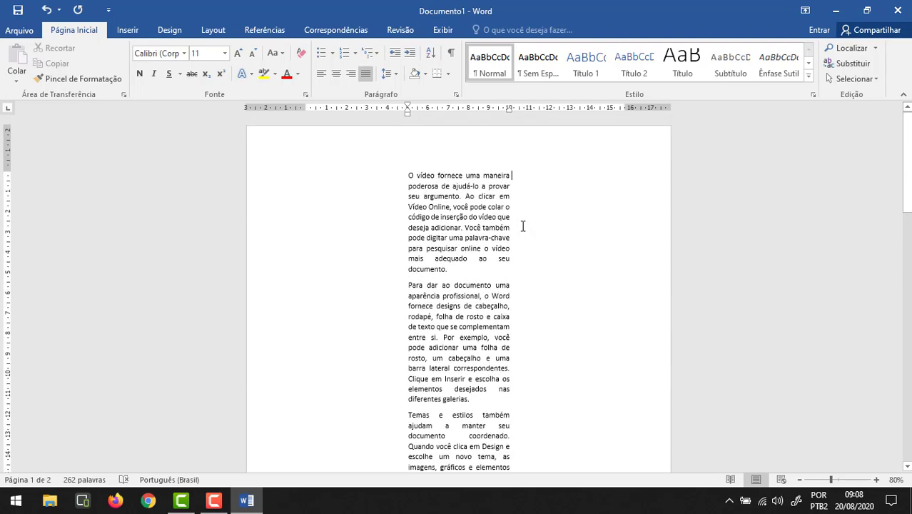
scroll(467, 202, "up", 5, "ctrl")
scroll(467, 202, "up", 1, "ctrl")
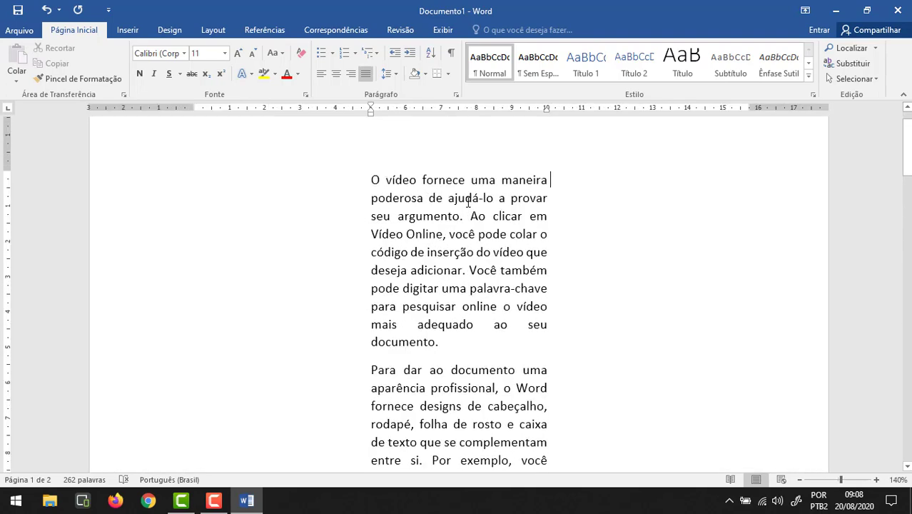